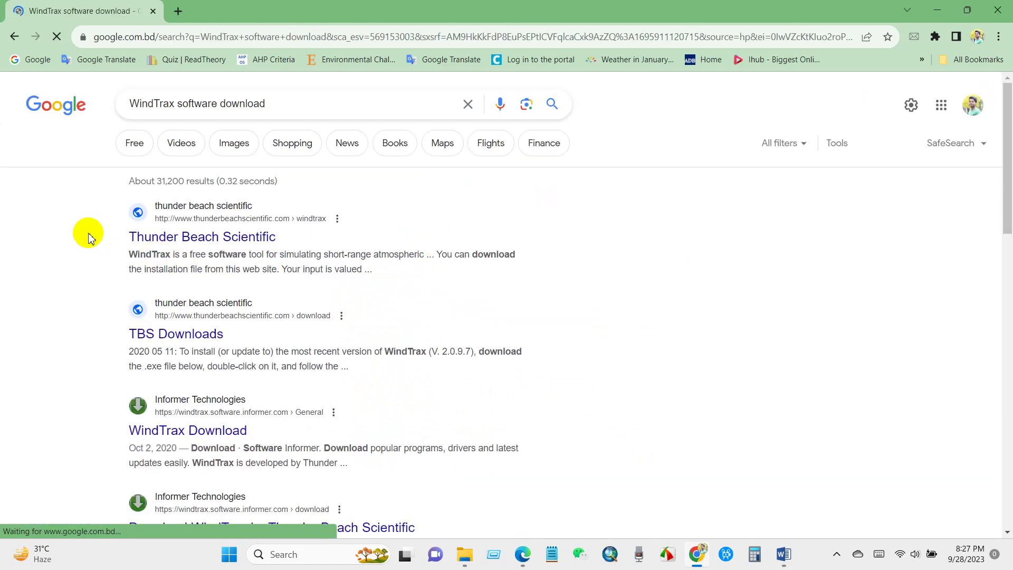
Step: Scroll the 'WindTrax software download' results to the Thunder Beach Scientific links
scroll(86, 235, down, 1)
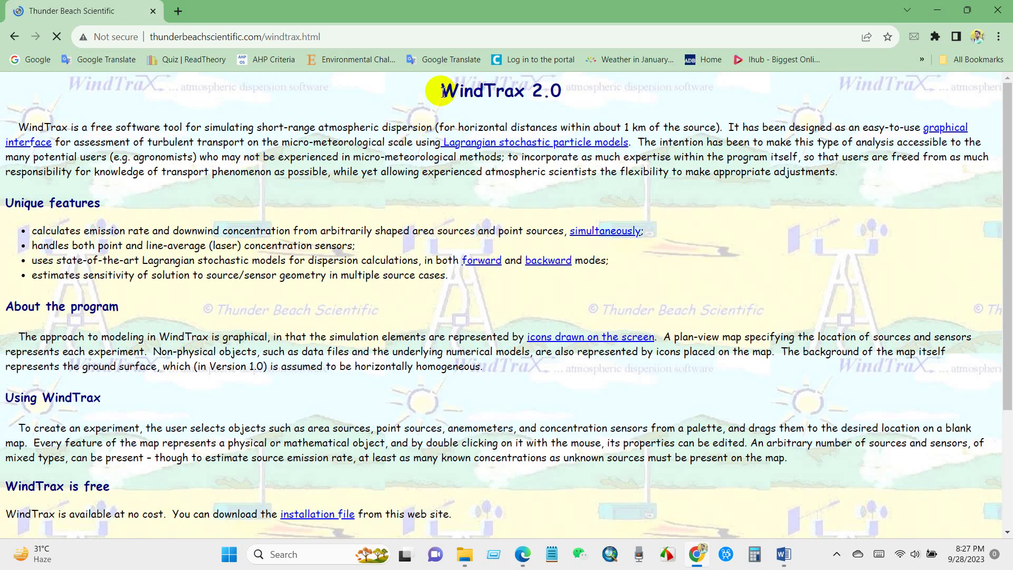
Step: Read the WindTrax 2.0 page title and introduction on Thunder Beach Scientific
drag(442, 91, 566, 95)
click(324, 123)
scroll(324, 126, down, 4)
scroll(340, 204, up, 4)
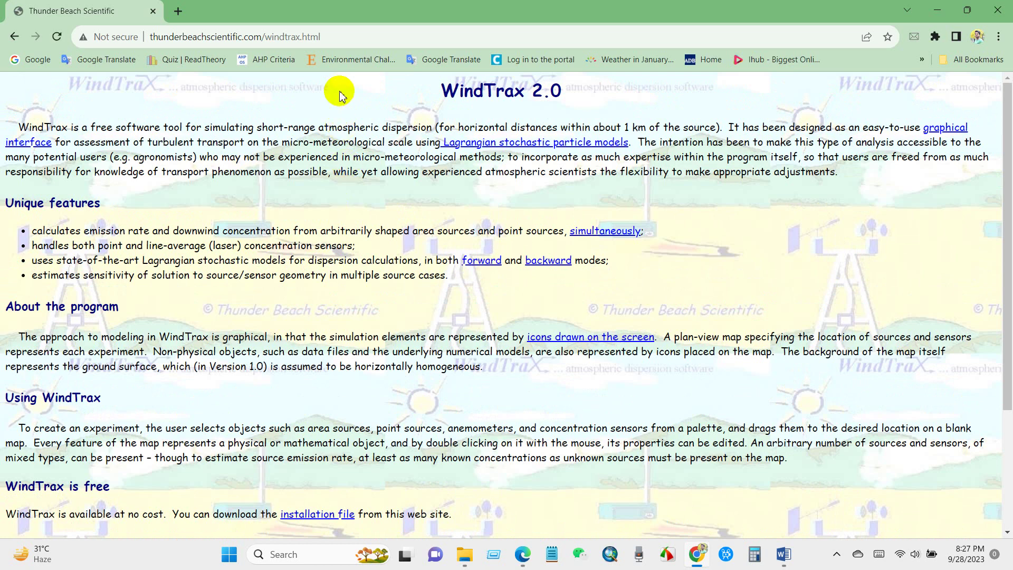
drag(18, 127, 187, 128)
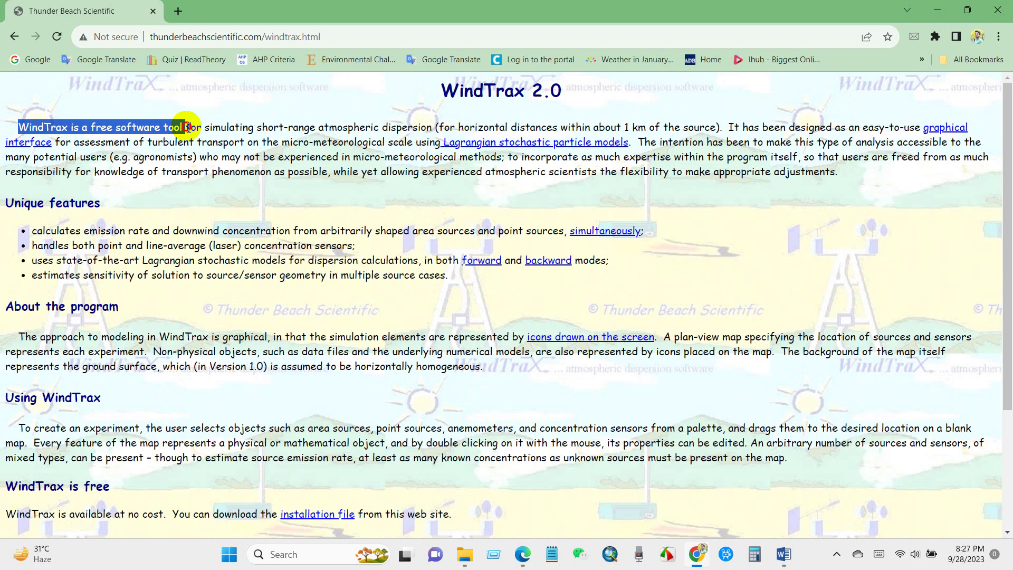
click(188, 128)
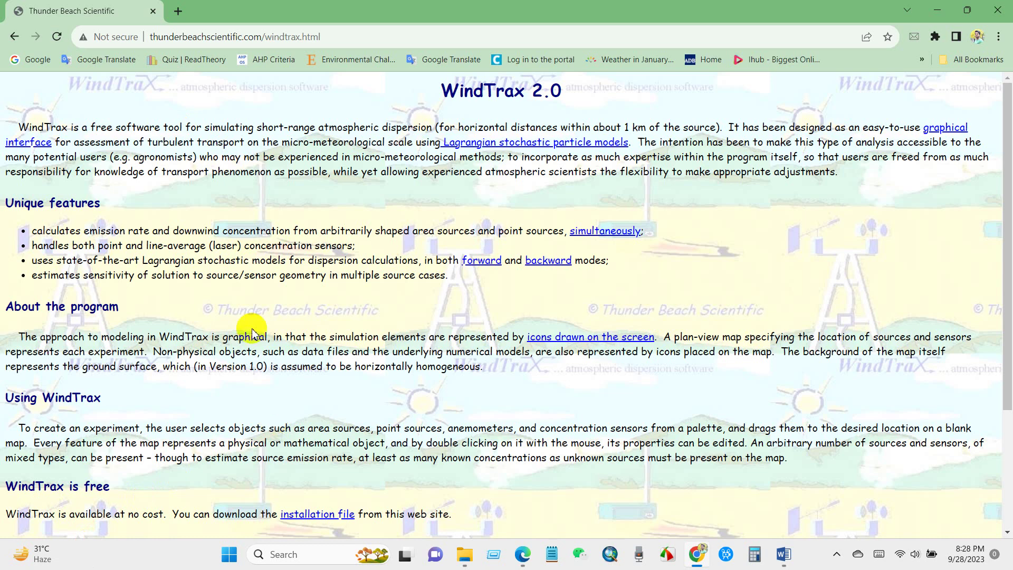
drag(4, 203, 105, 203)
click(121, 224)
scroll(121, 224, down, 1)
drag(7, 241, 135, 234)
click(135, 234)
scroll(136, 234, down, 2)
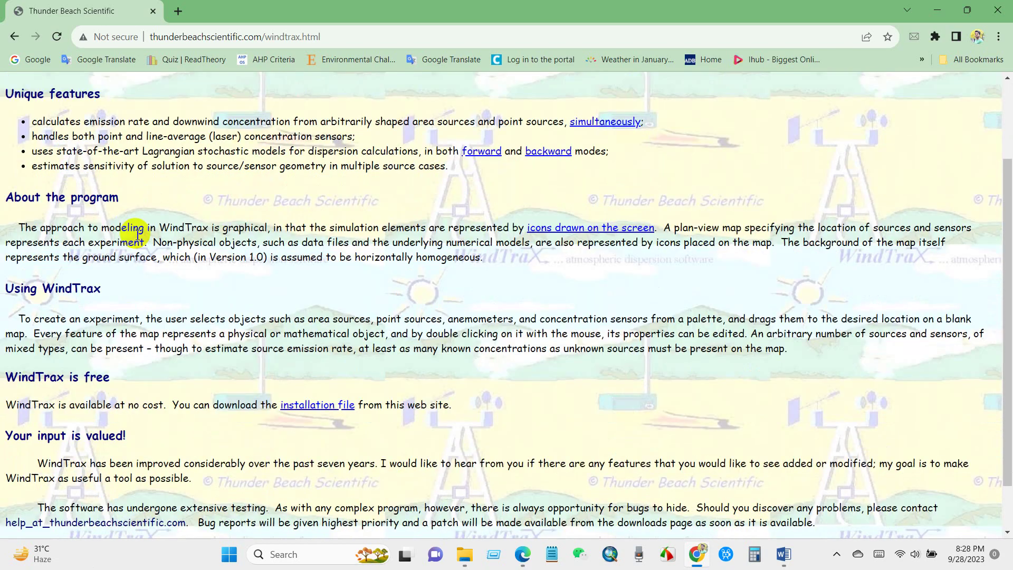
drag(23, 230, 135, 228)
click(134, 230)
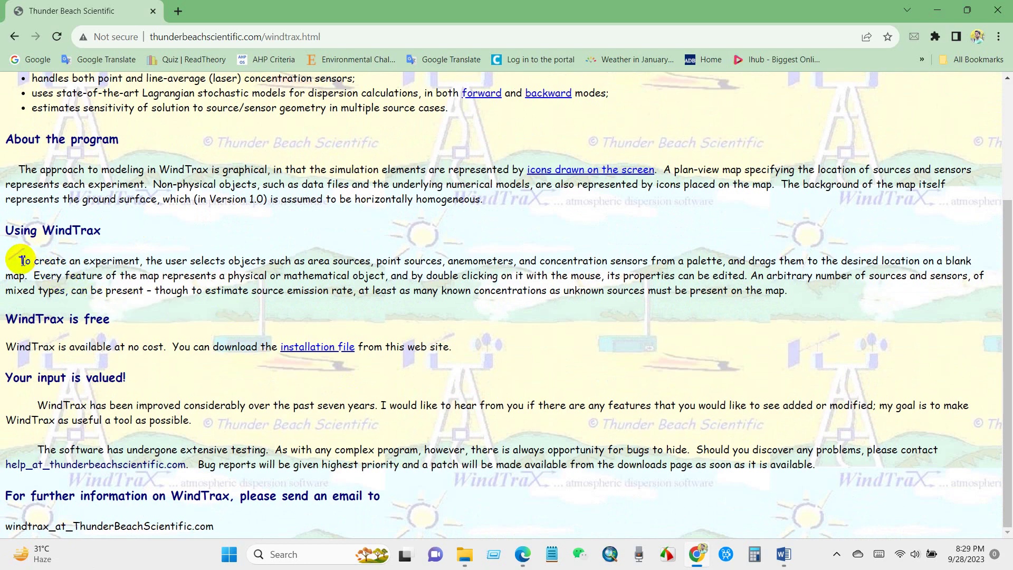
drag(20, 260, 801, 292)
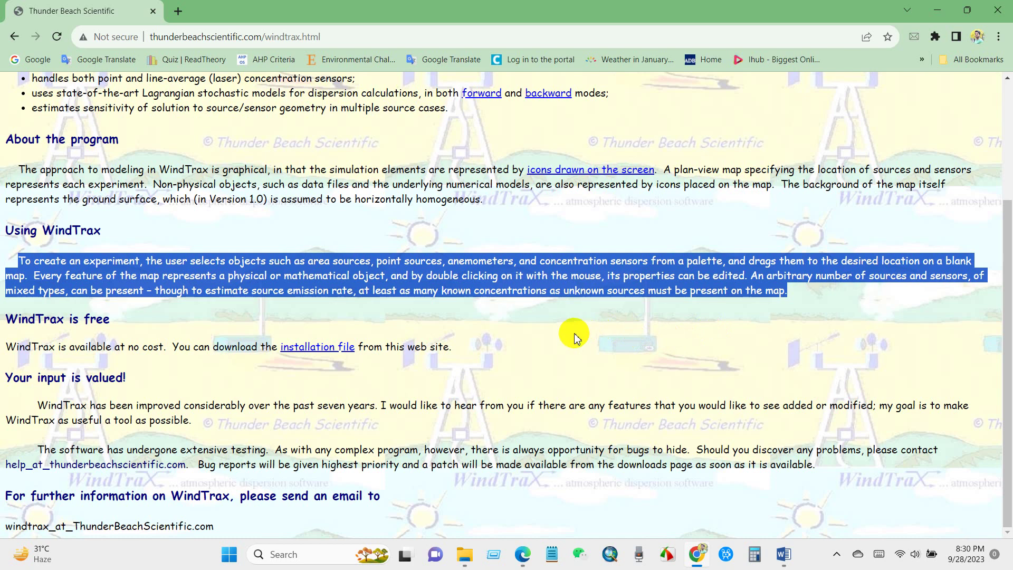
click(165, 323)
drag(4, 322, 135, 318)
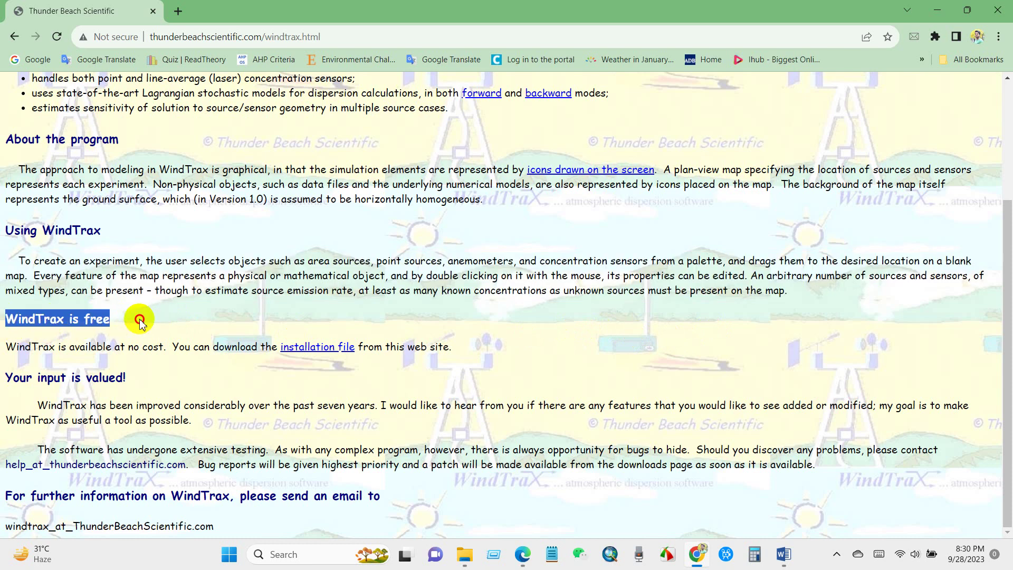
click(58, 347)
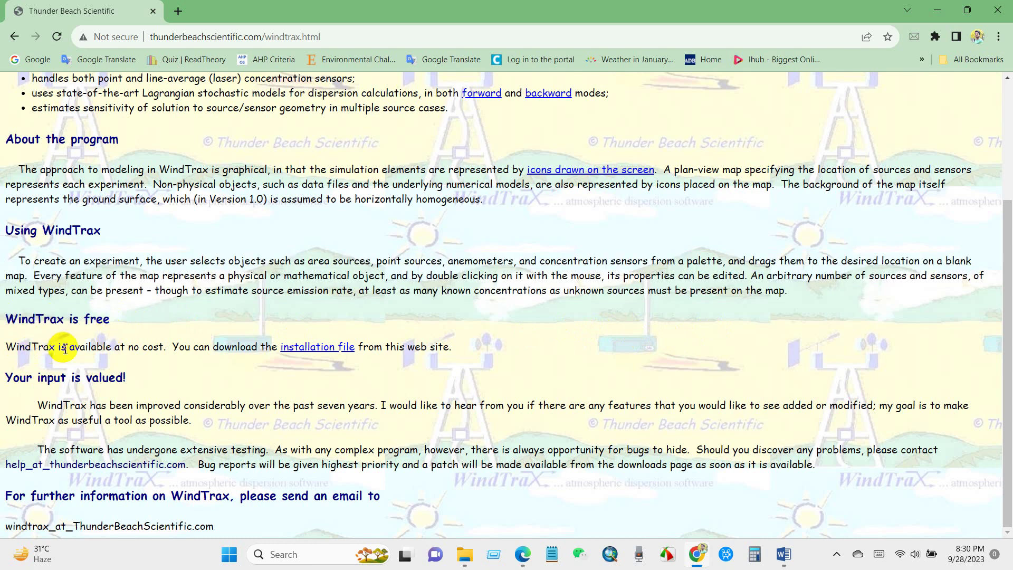
Step: Review the downloads page headings: WindTrax 2.0, the 1.0 patch and the introductory manual
click(313, 353)
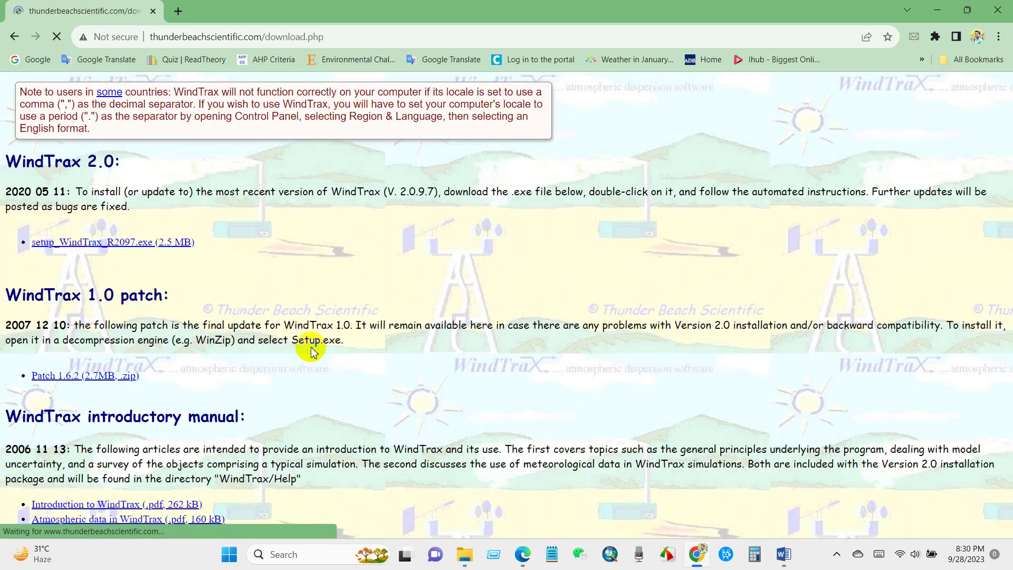
drag(6, 161, 128, 161)
click(129, 160)
drag(10, 294, 180, 294)
click(179, 294)
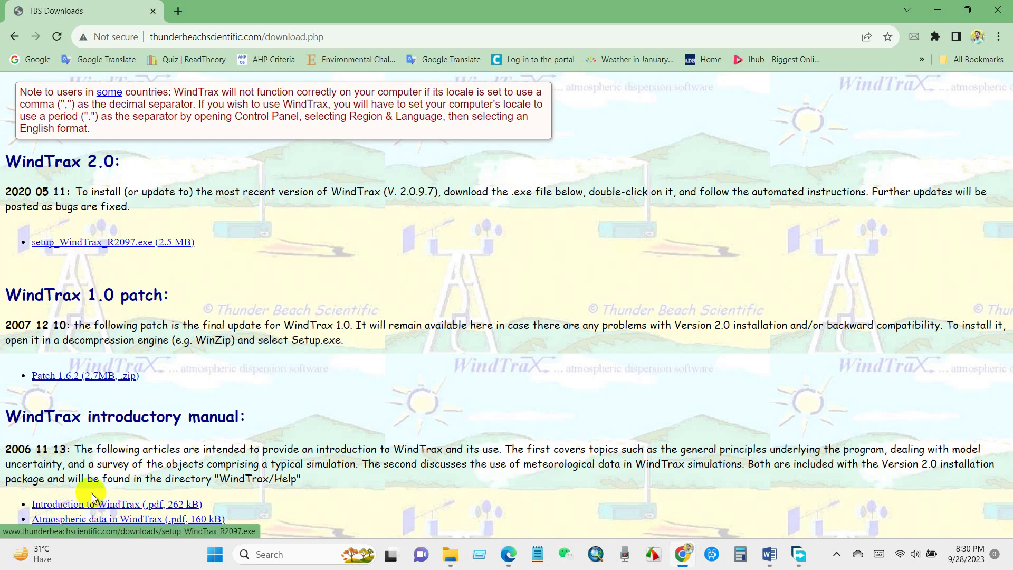
drag(7, 417, 260, 418)
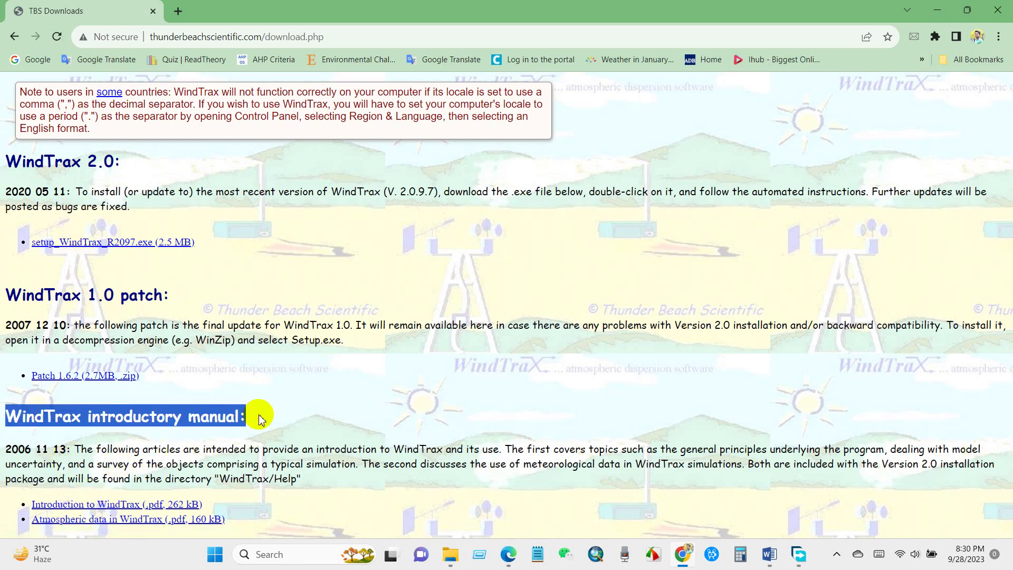
click(260, 418)
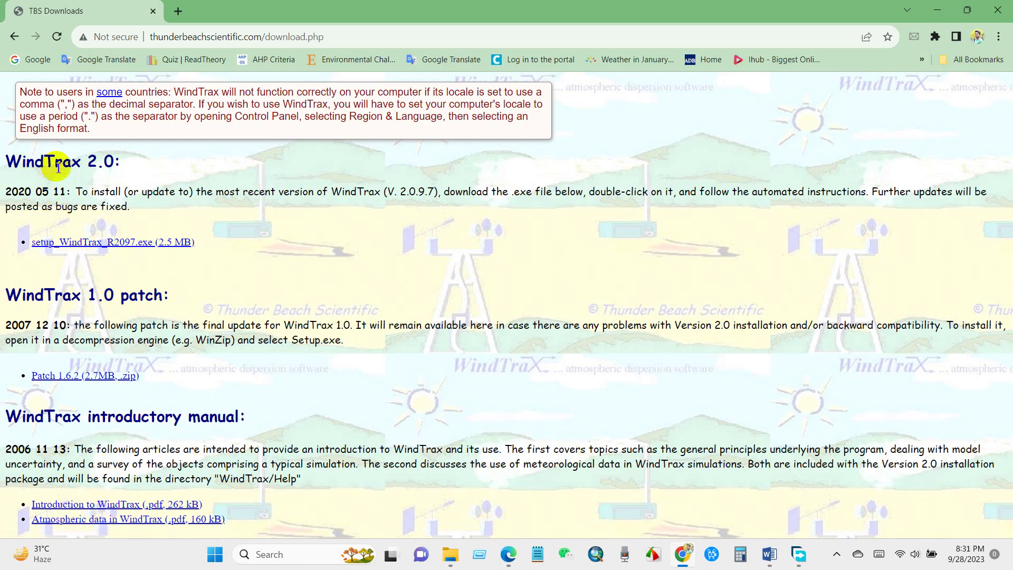
Step: Download setup_WindTrax_R2097.exe and check it as completed in Free Download Manager
click(84, 242)
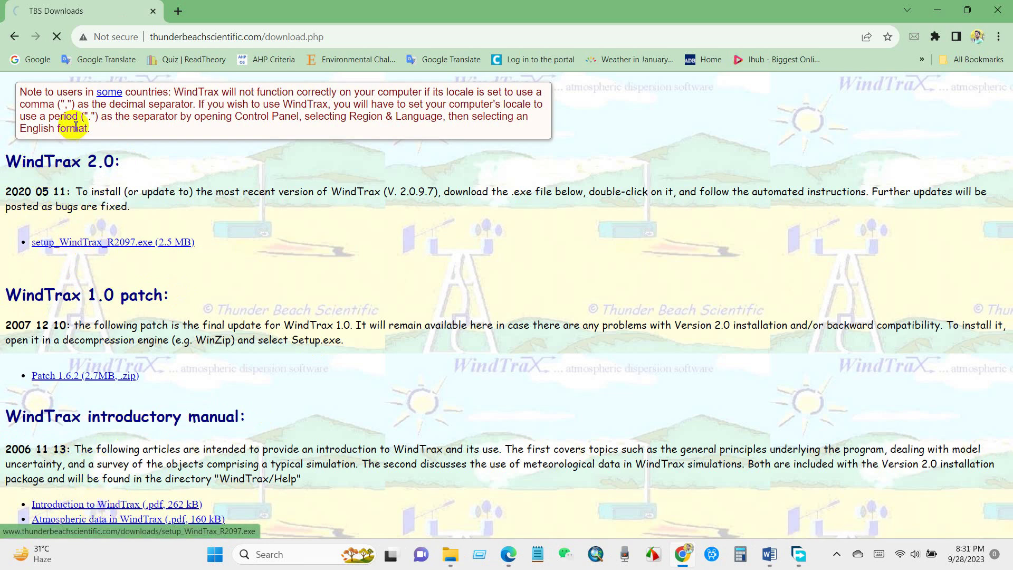
click(720, 278)
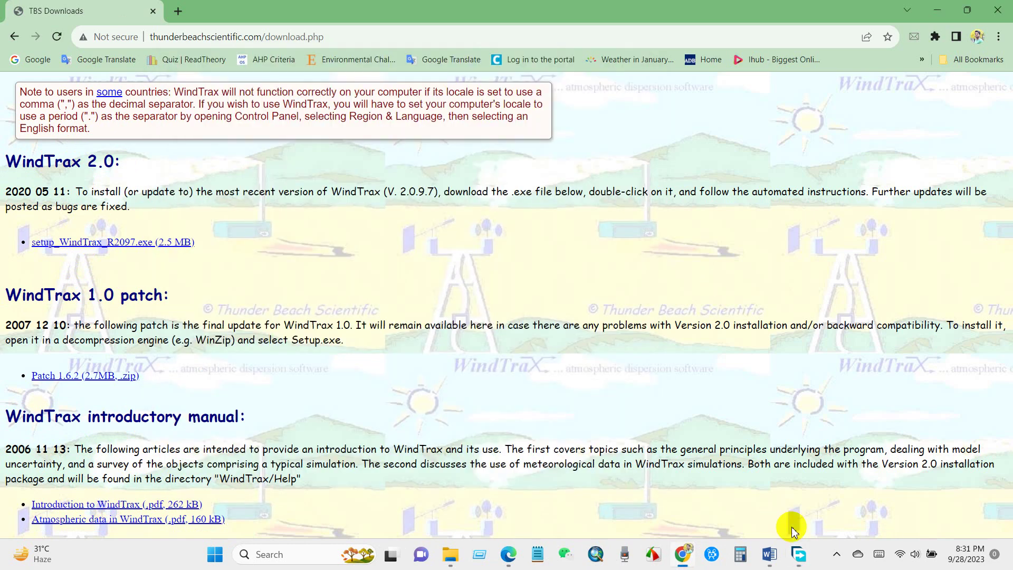
click(798, 555)
double_click(266, 147)
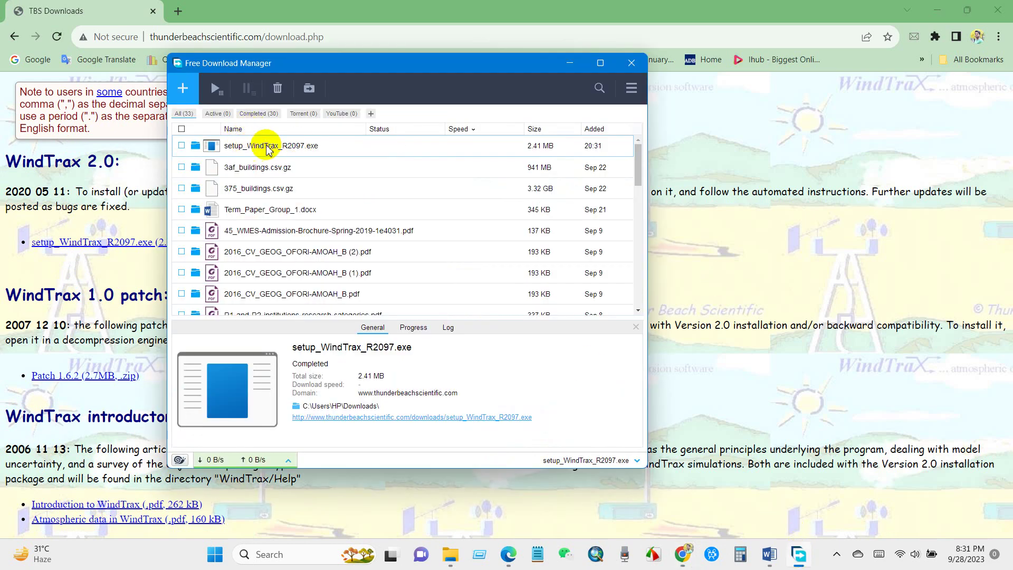
Step: Locate the installer in Downloads and run it as administrator, confirming the WindTrax 2.0 install
click(267, 149)
right_click(267, 147)
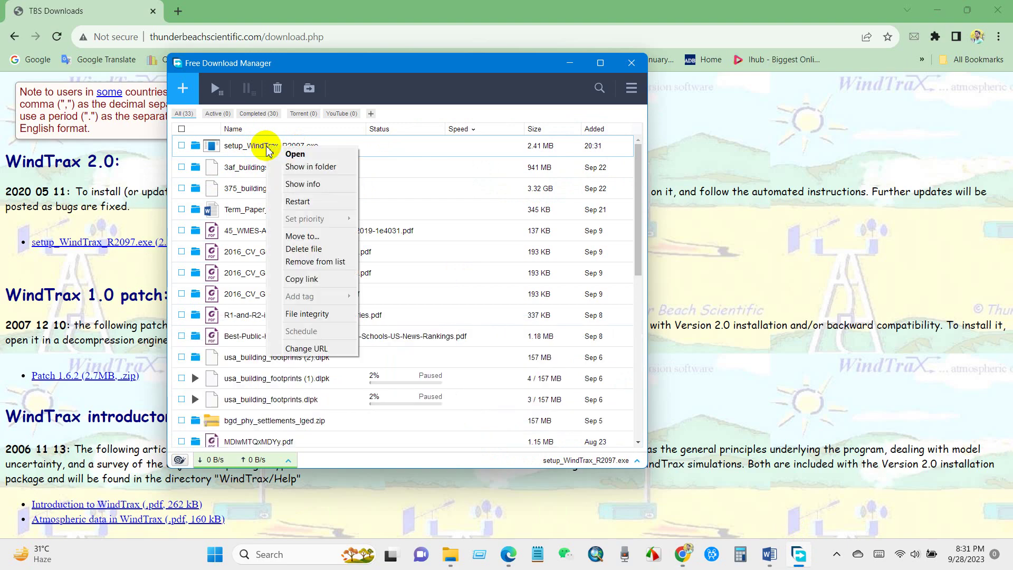
click(303, 167)
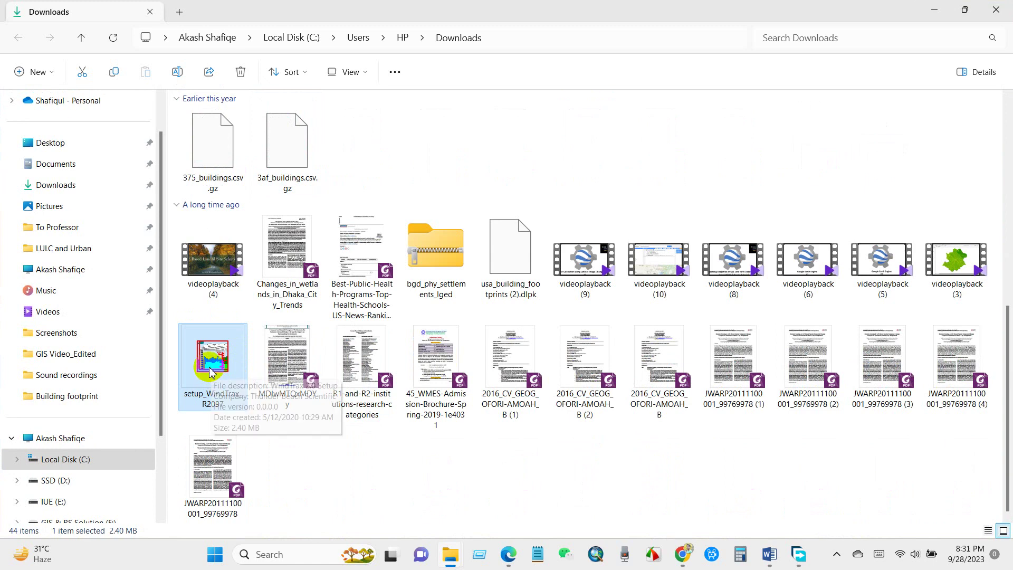
right_click(210, 372)
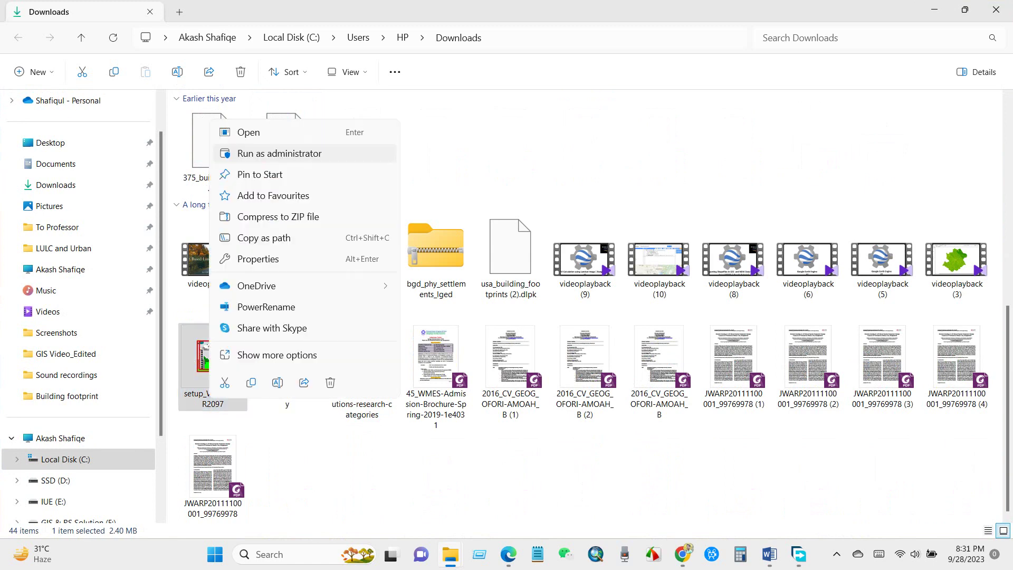
click(280, 153)
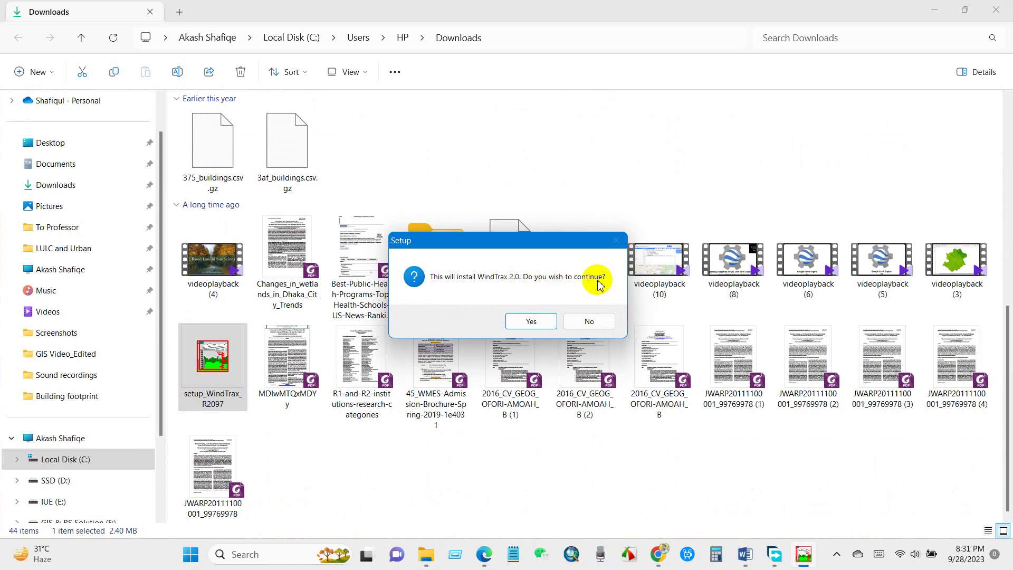
click(549, 321)
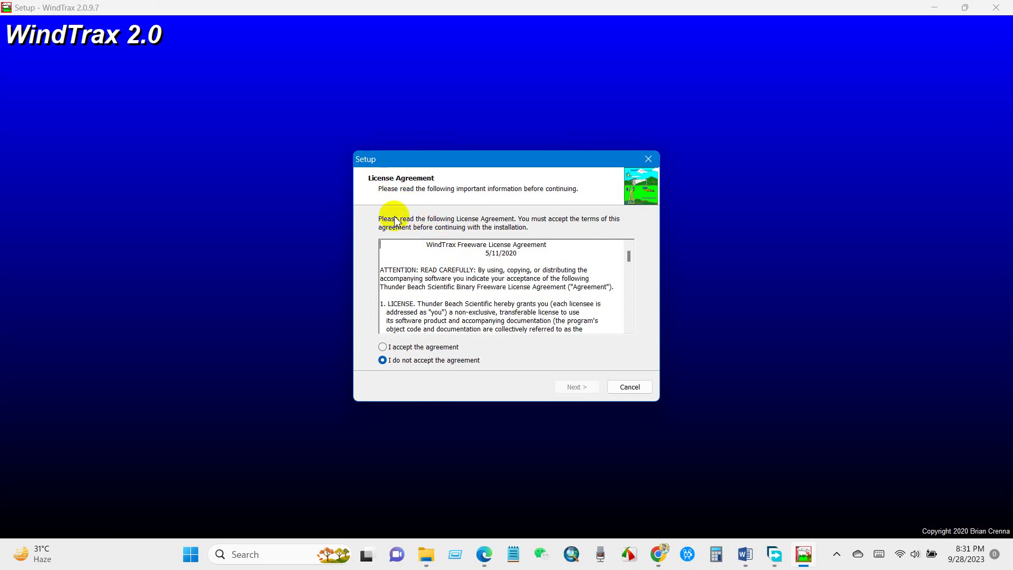
Step: Accept the license, install to the default folder with a desktop shortcut, and launch WindTrax
click(397, 347)
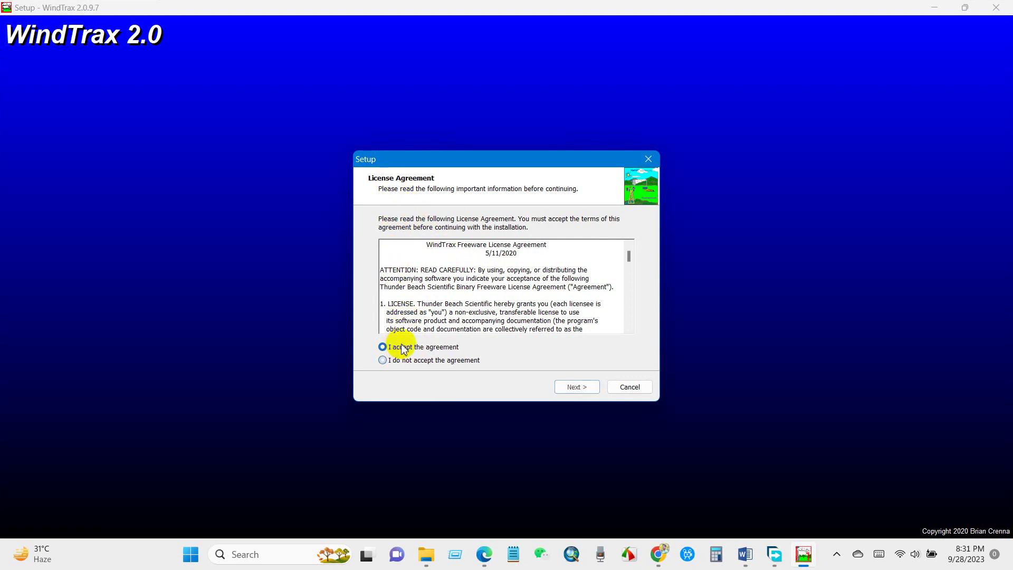
click(574, 387)
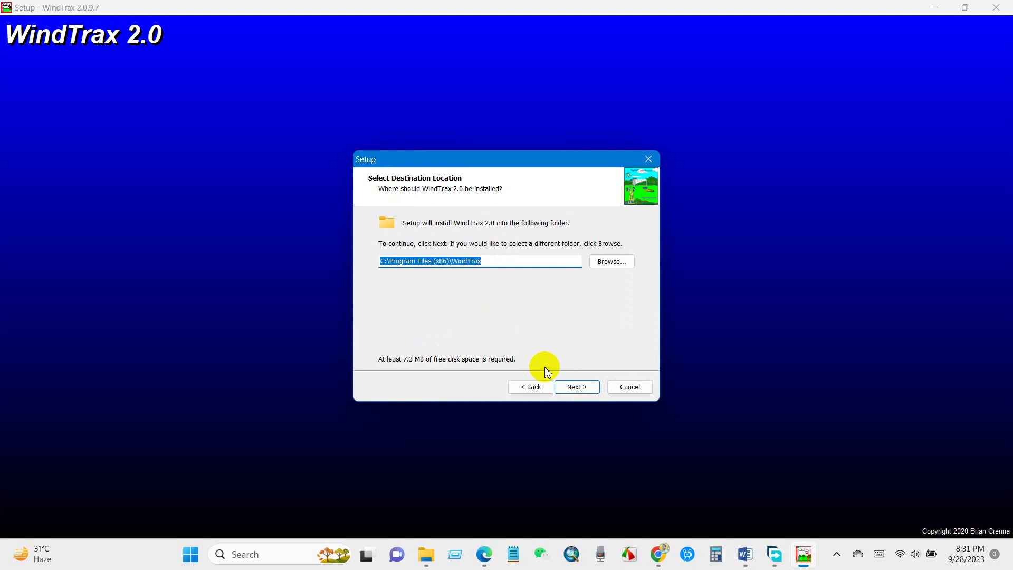
click(577, 385)
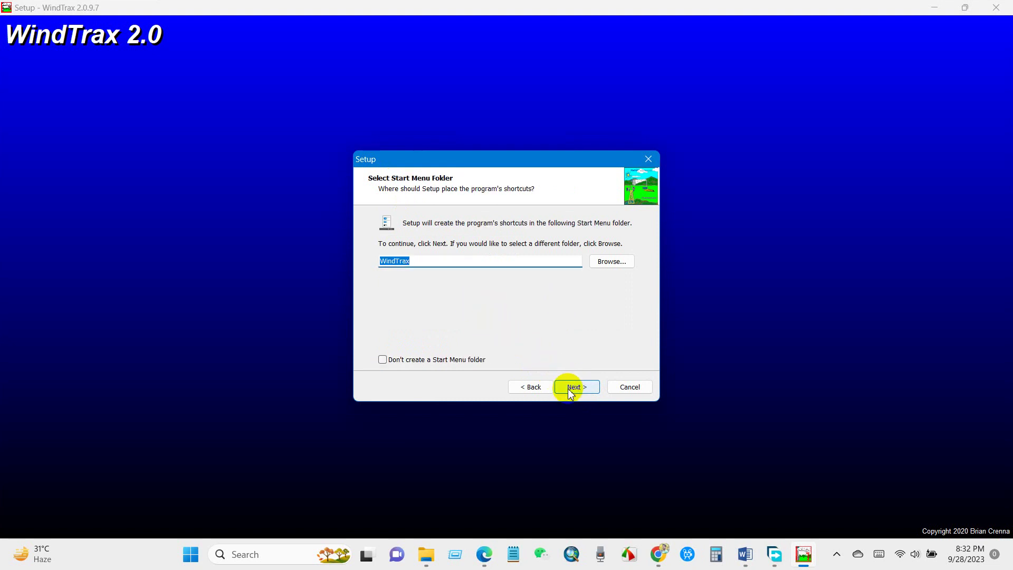
click(569, 387)
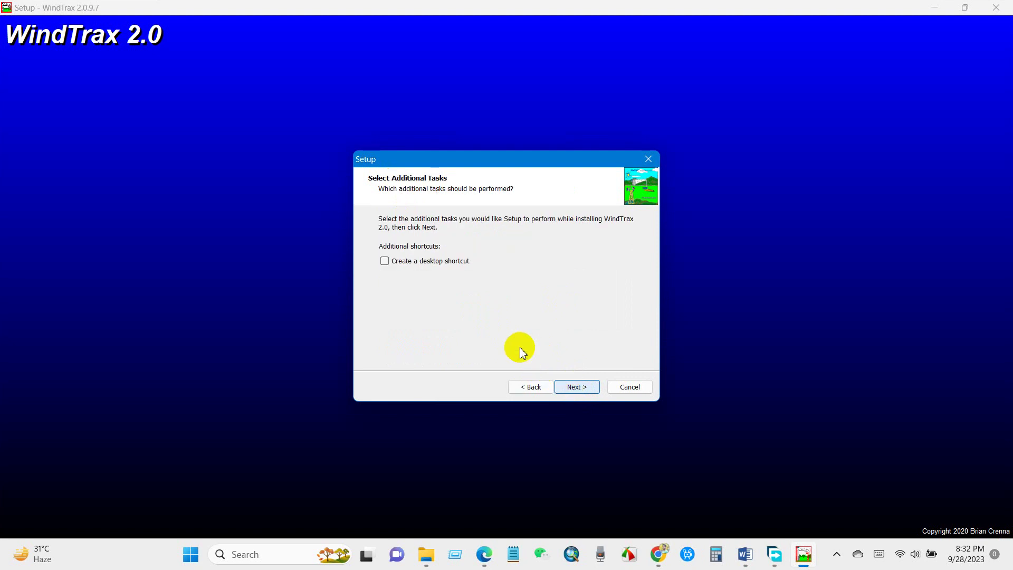
click(385, 262)
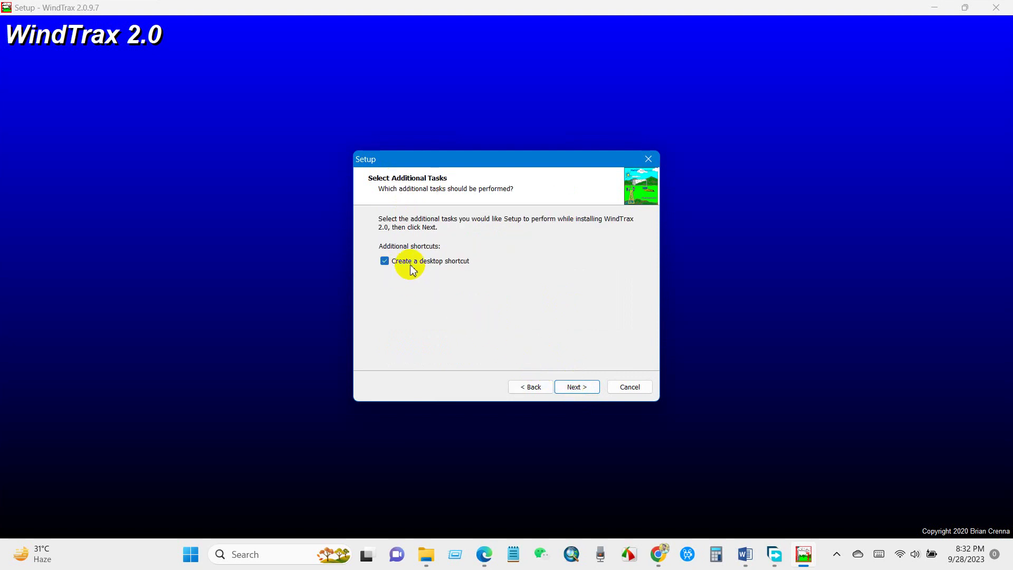
click(575, 389)
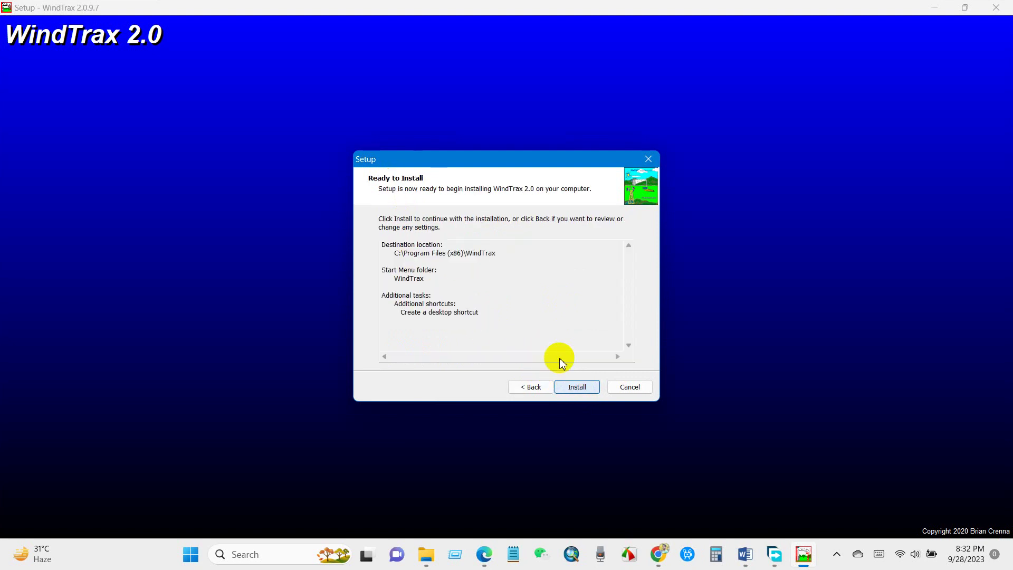
click(571, 387)
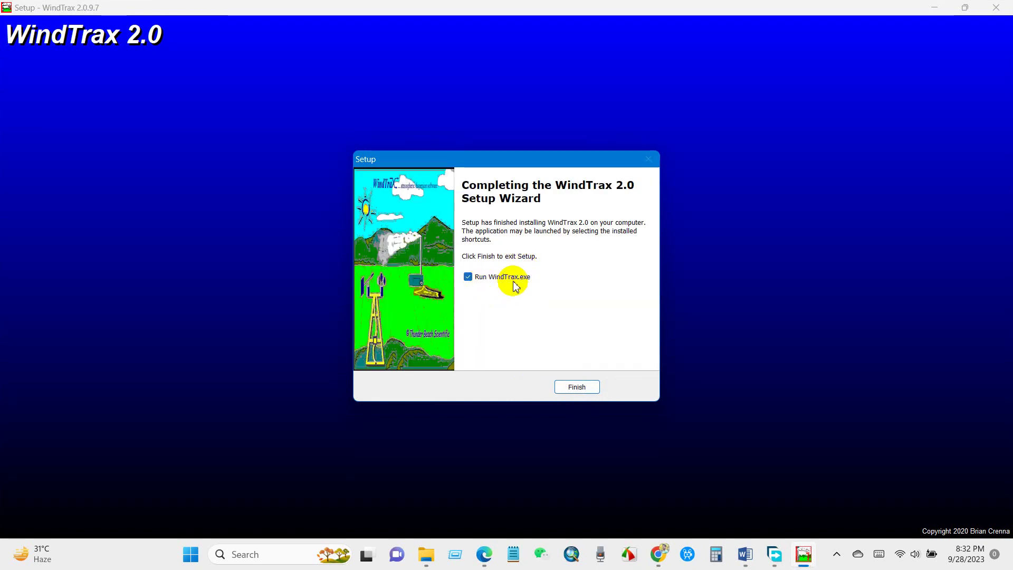
click(577, 387)
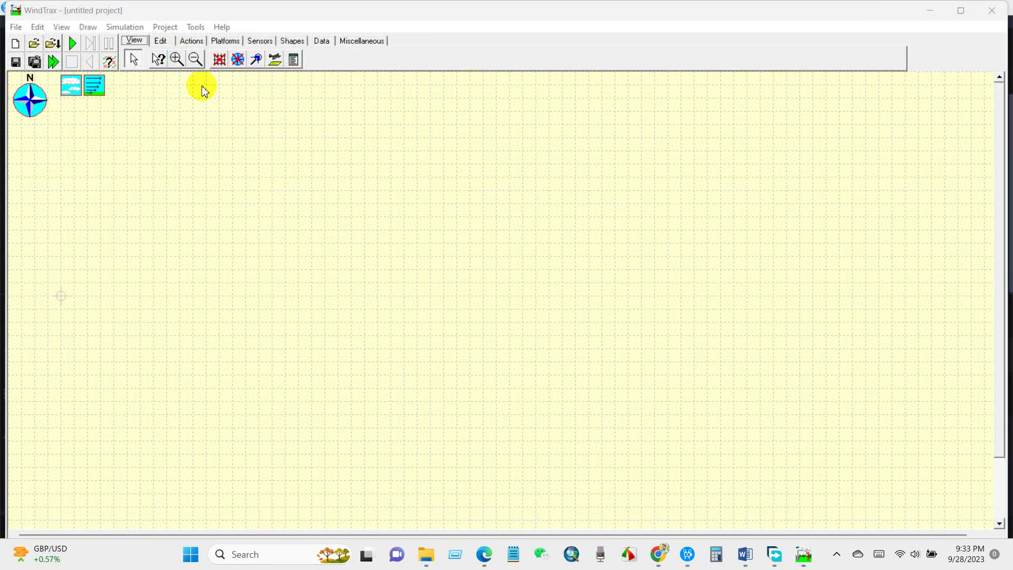
Step: Keep the Map Grid scale at 2.0 m in metres and apply it
click(160, 41)
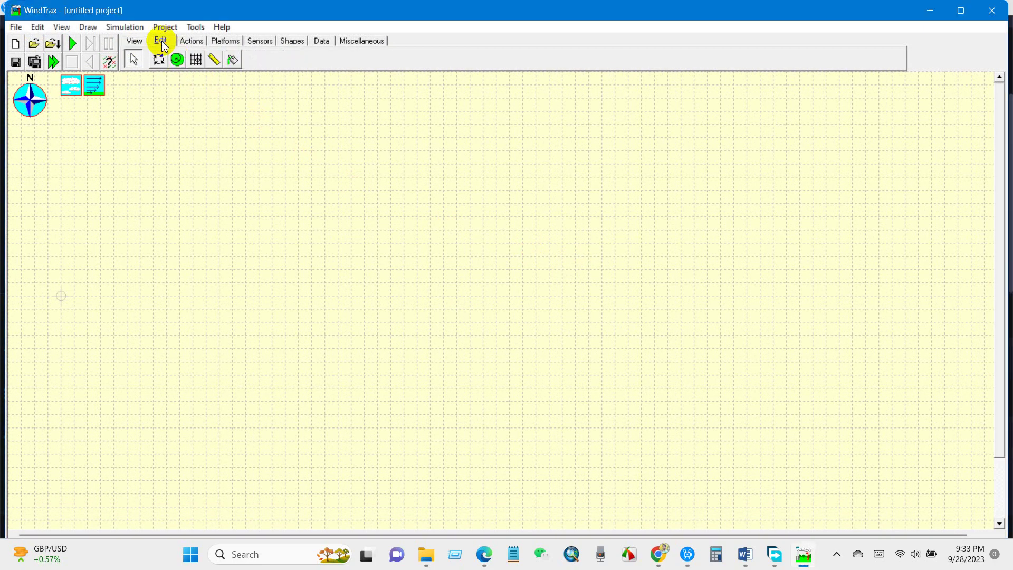
click(196, 61)
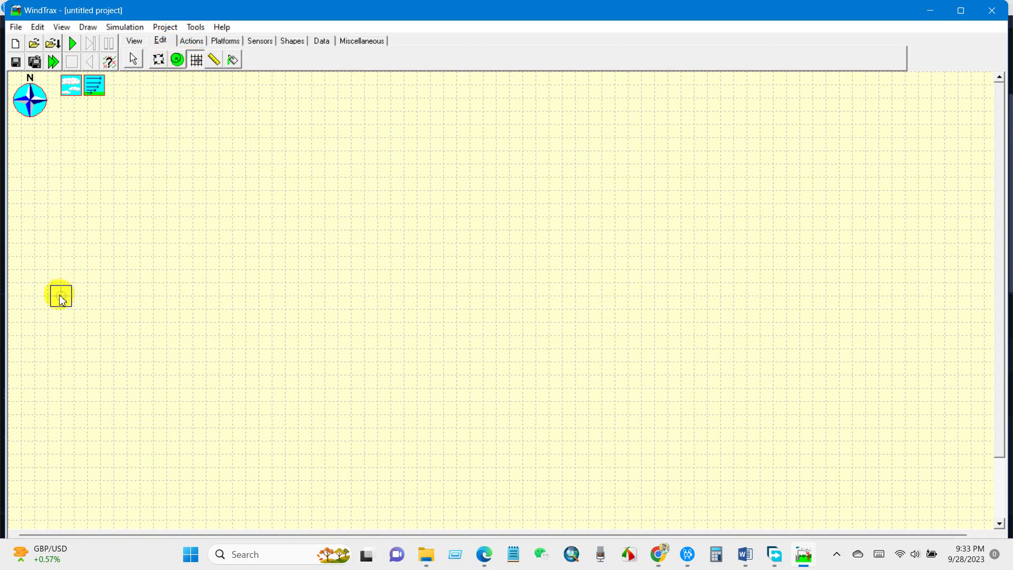
drag(66, 246, 213, 194)
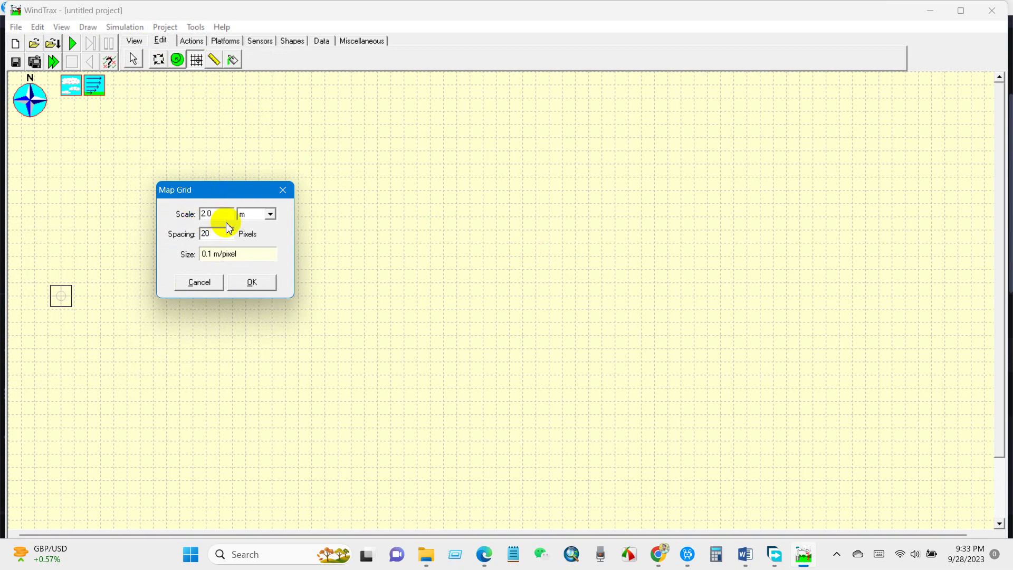
click(270, 214)
click(272, 225)
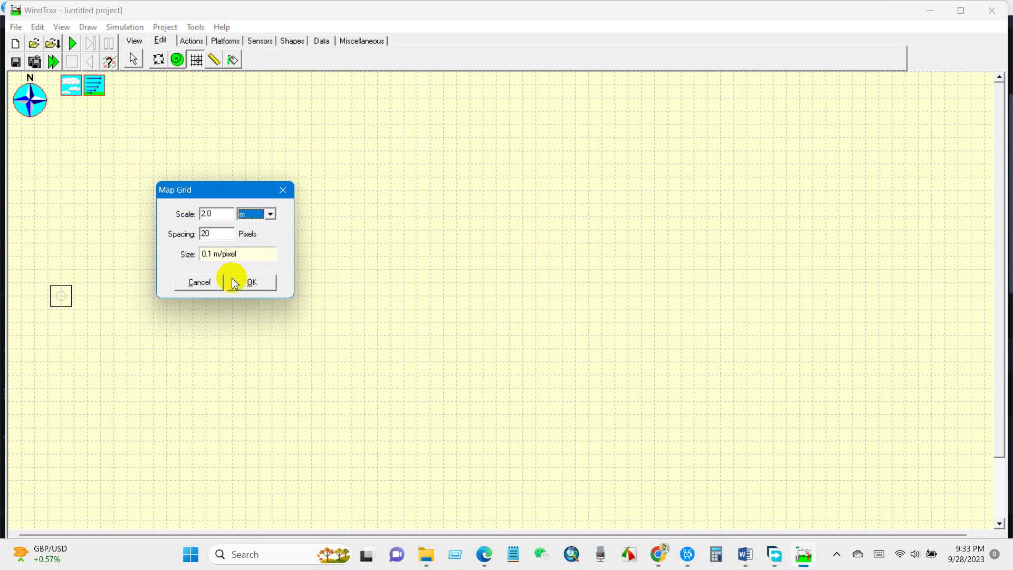
click(249, 281)
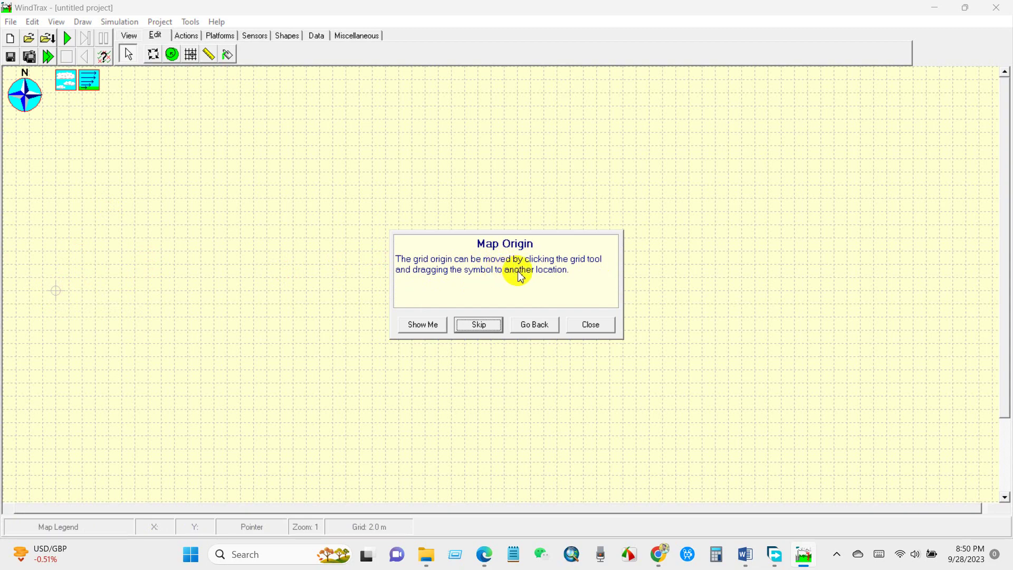
Step: Move the map grid origin to a new spot in the upper-left of the map
key(Return)
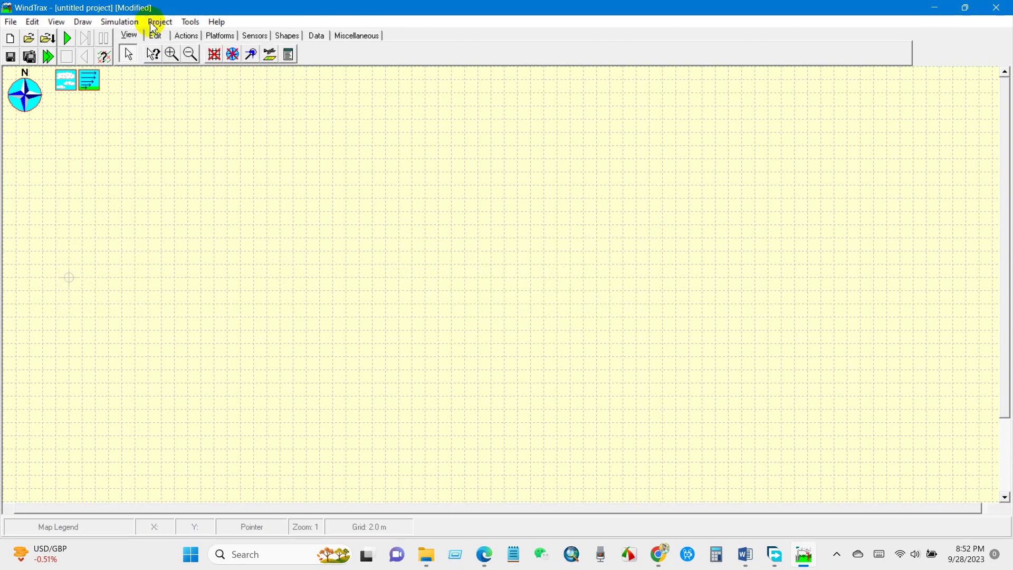
click(155, 35)
click(190, 55)
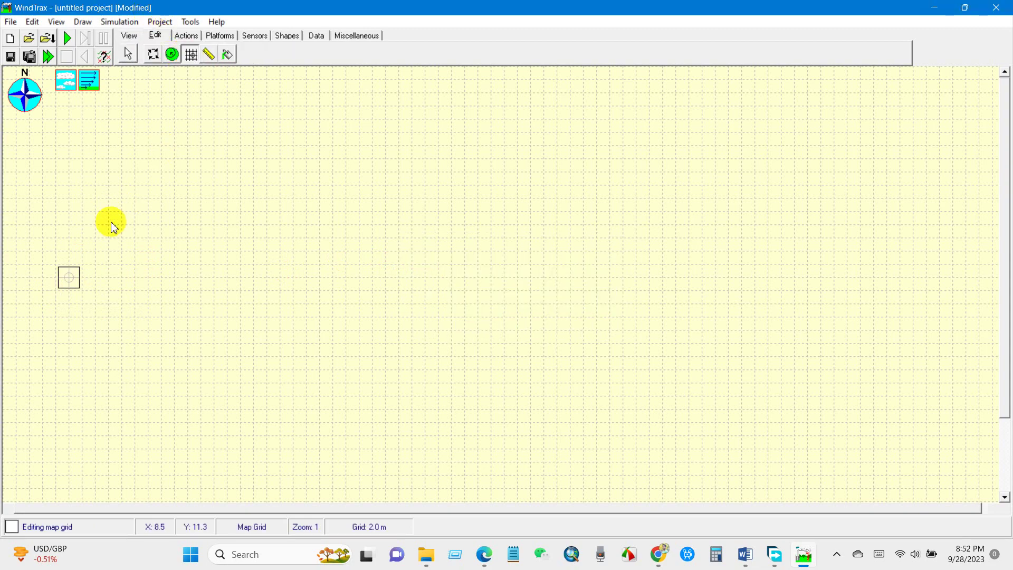
click(280, 212)
click(199, 61)
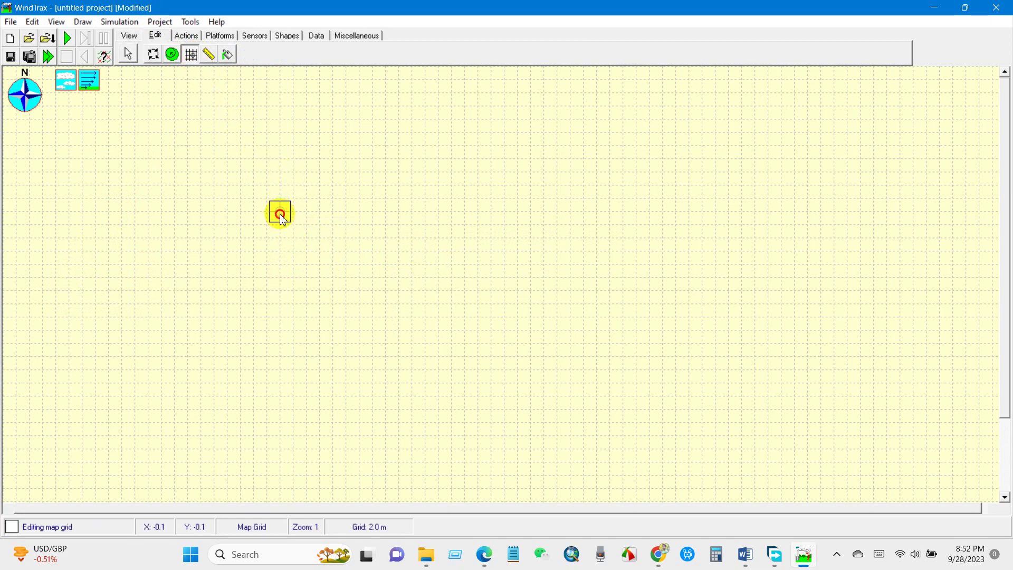
click(234, 316)
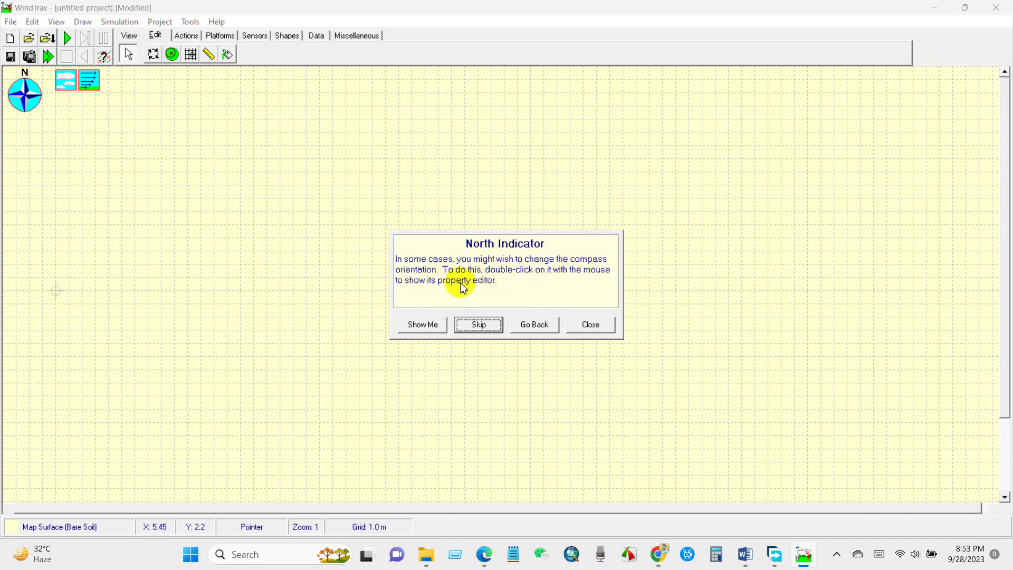
Step: Set the north indicator compass orientation to 45°
click(25, 94)
double_click(25, 94)
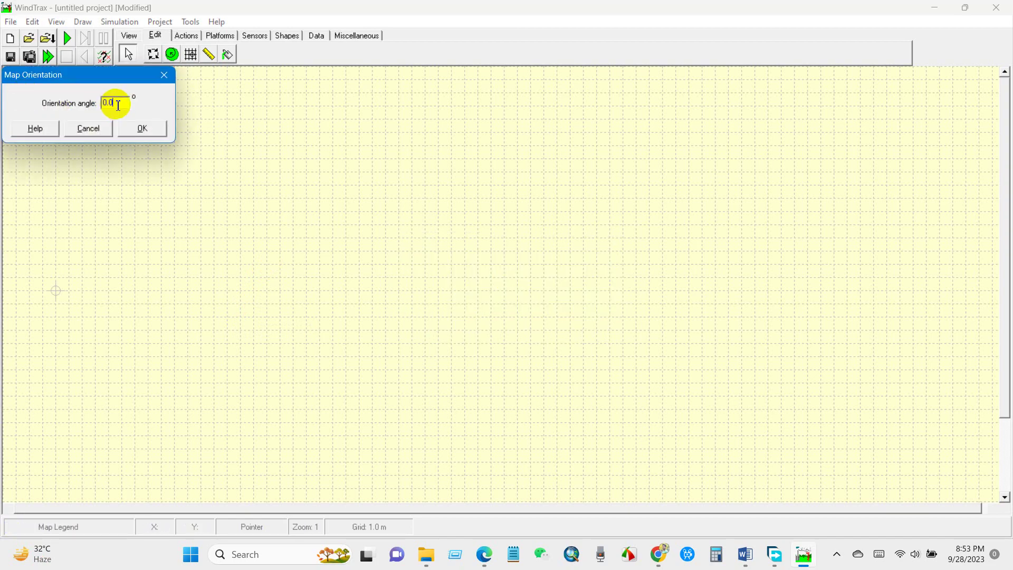
text(45)
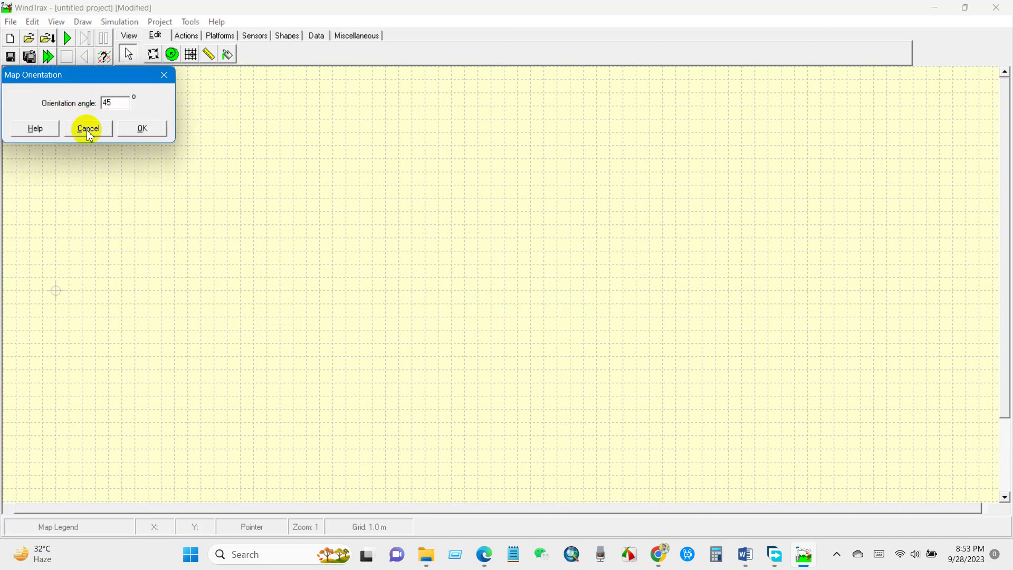
click(140, 129)
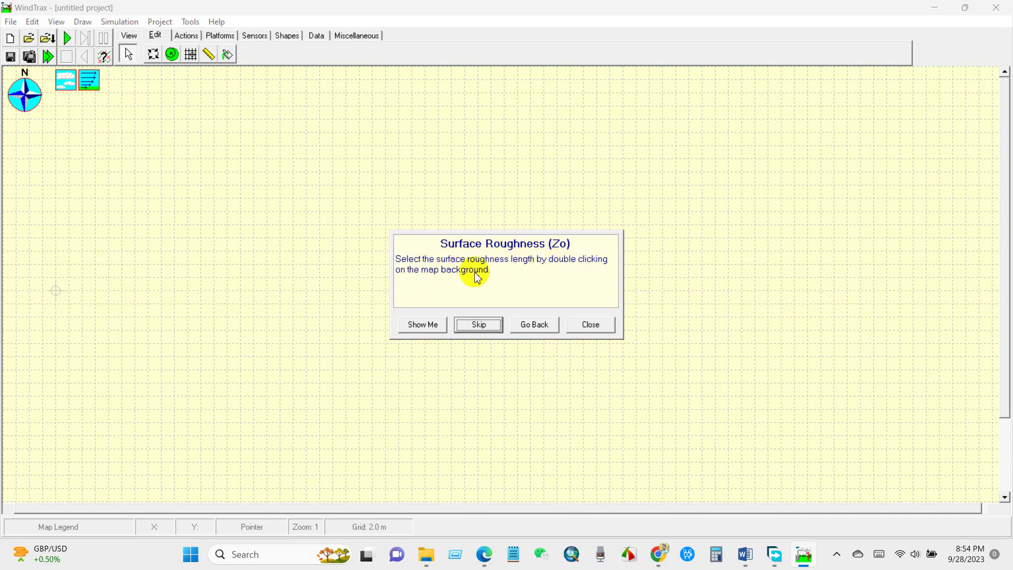
Step: Open the map background's Surface Data and select the Zo field showing Alfalfa, 2.5 cm
double_click(303, 239)
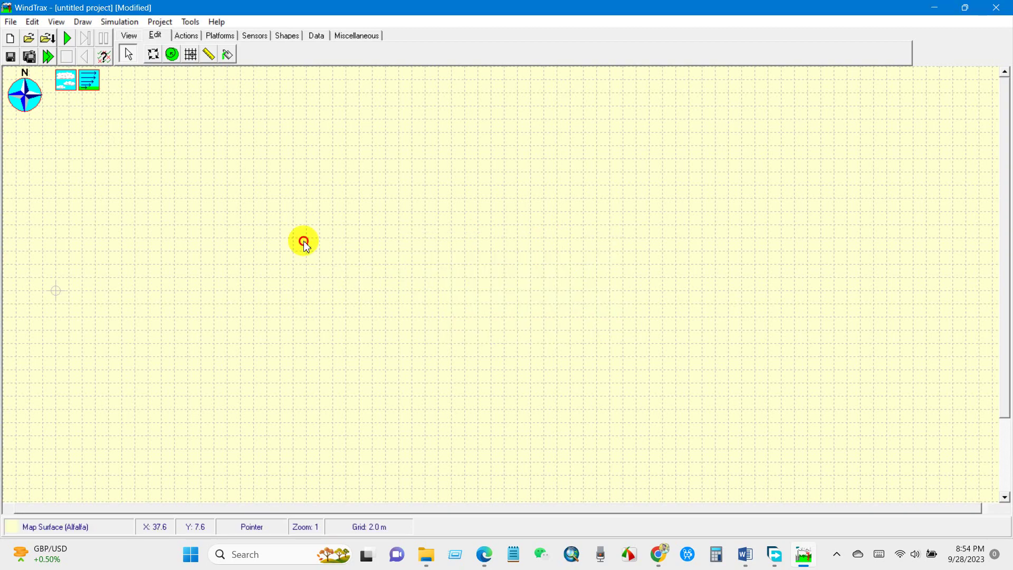
double_click(249, 217)
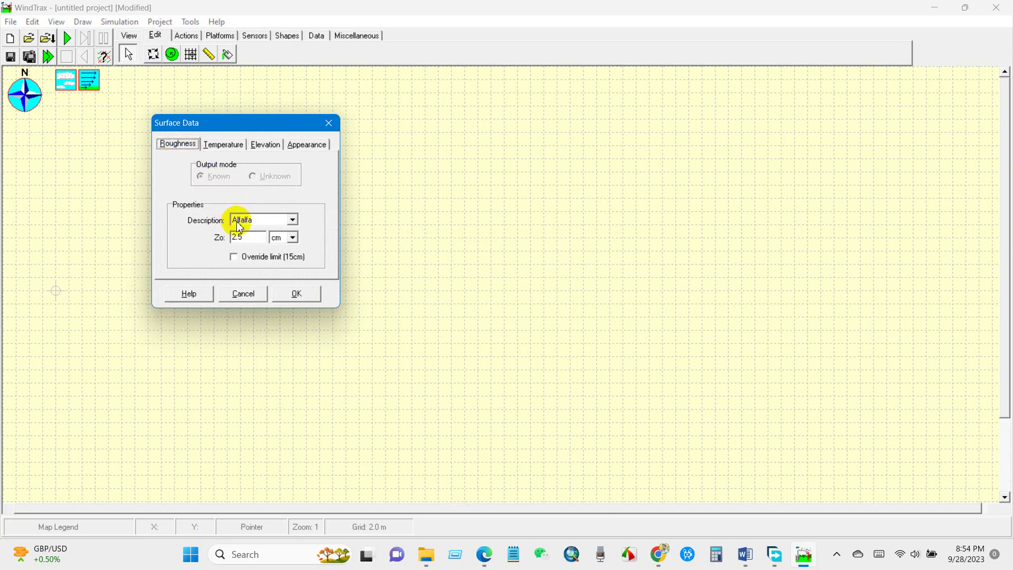
click(253, 236)
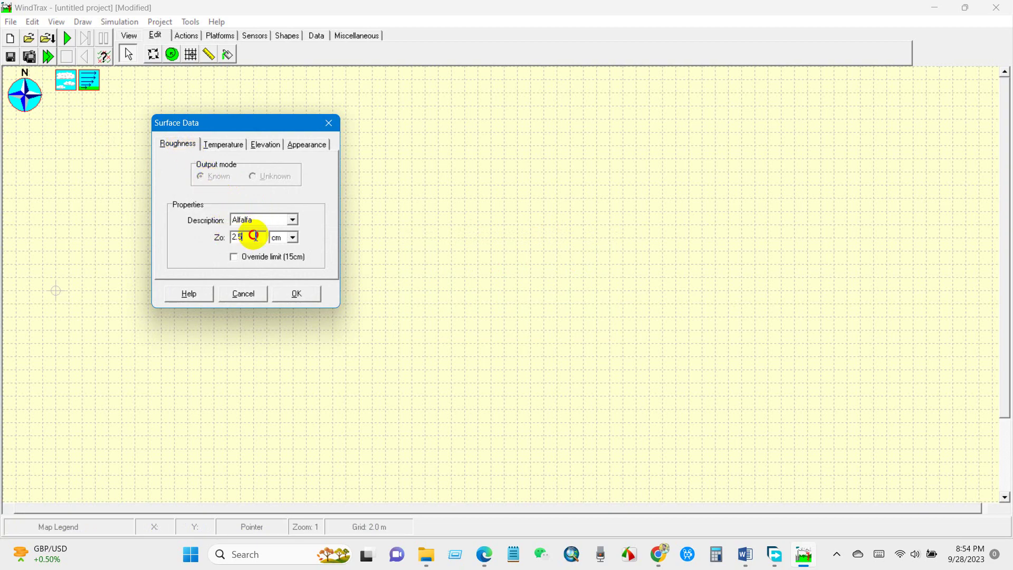